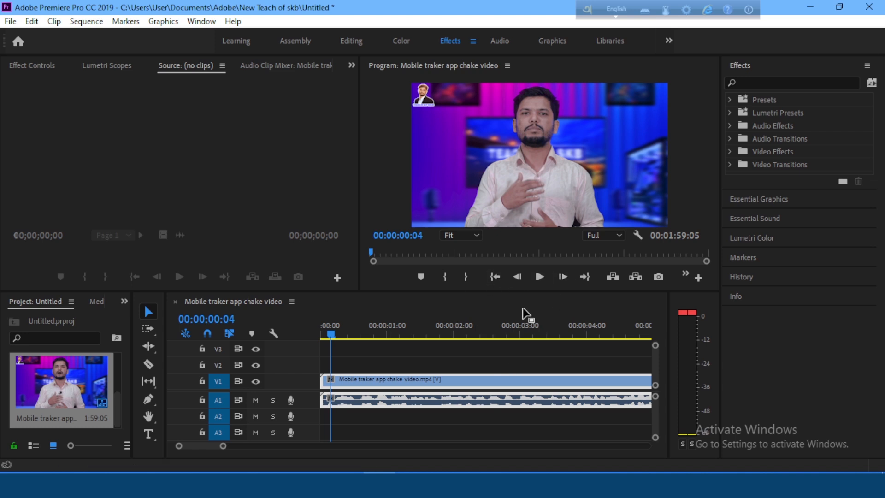
Step: Set the Program monitor's playback resolution to 1/4, previewing the sequence briefly before and after the change
left_click(537, 278)
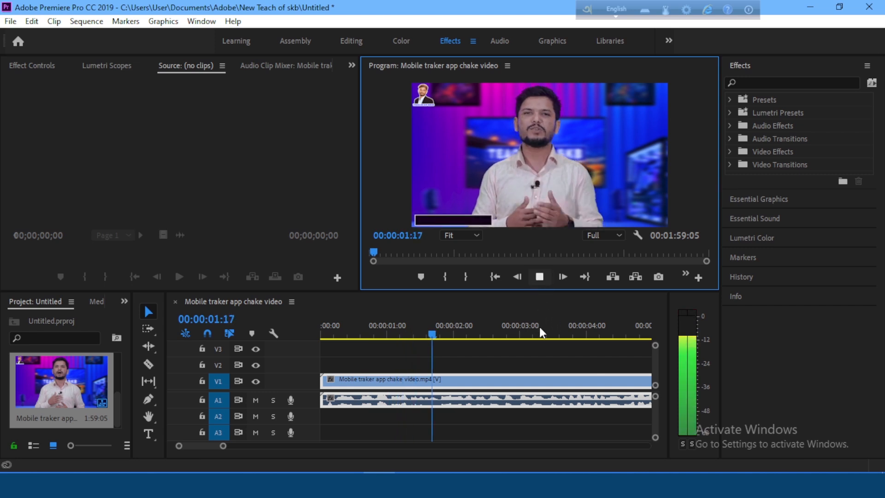
key("space")
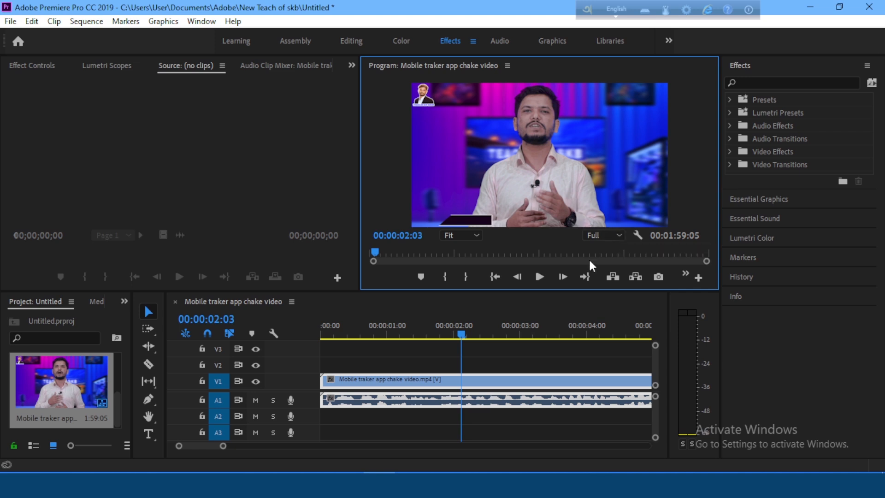
left_click(619, 232)
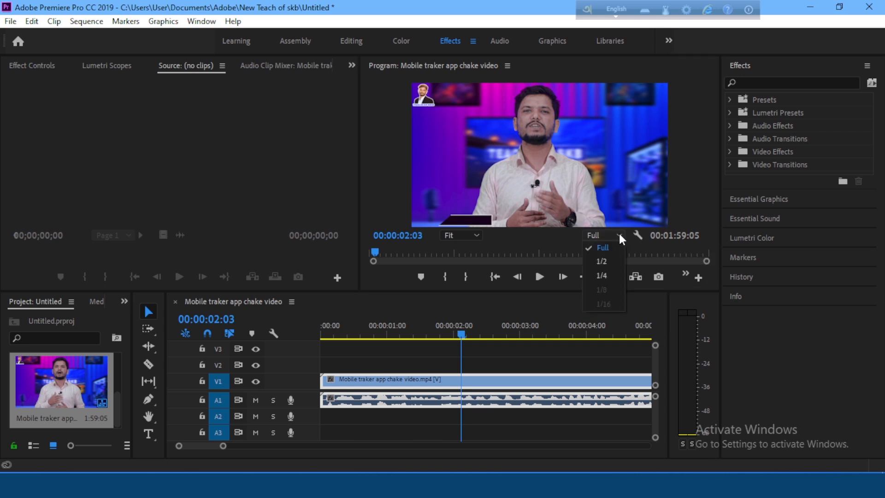
left_click(610, 275)
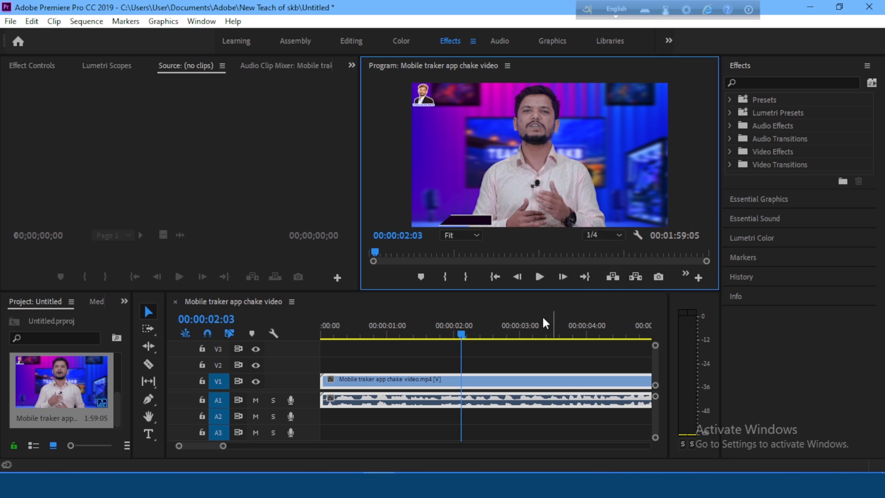
left_click(538, 276)
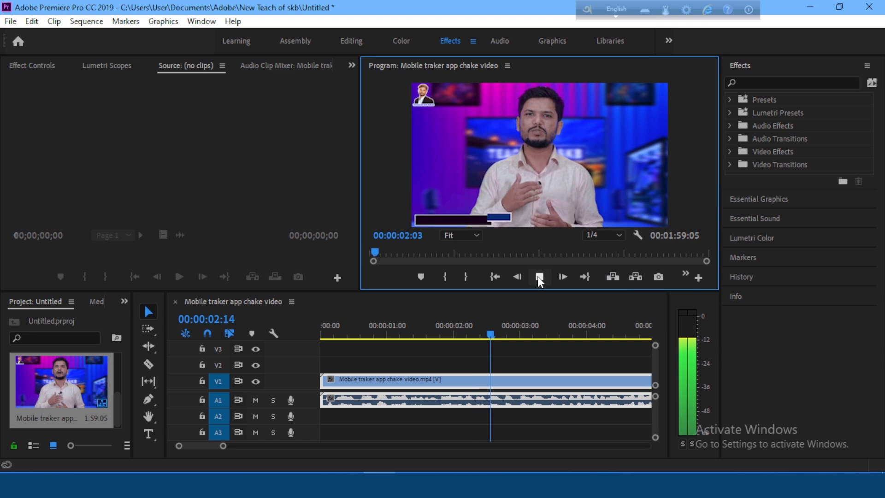
left_click(538, 276)
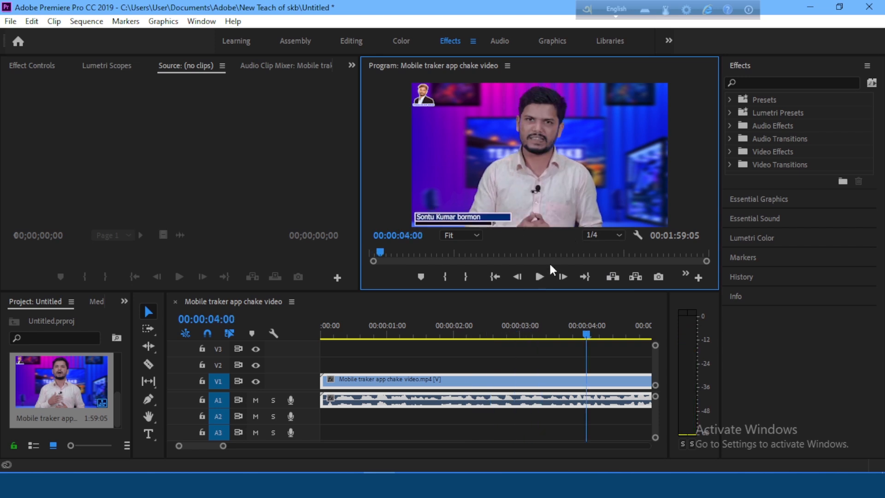
Step: Turn off High Quality Playback in the Program monitor's settings
left_click(638, 235)
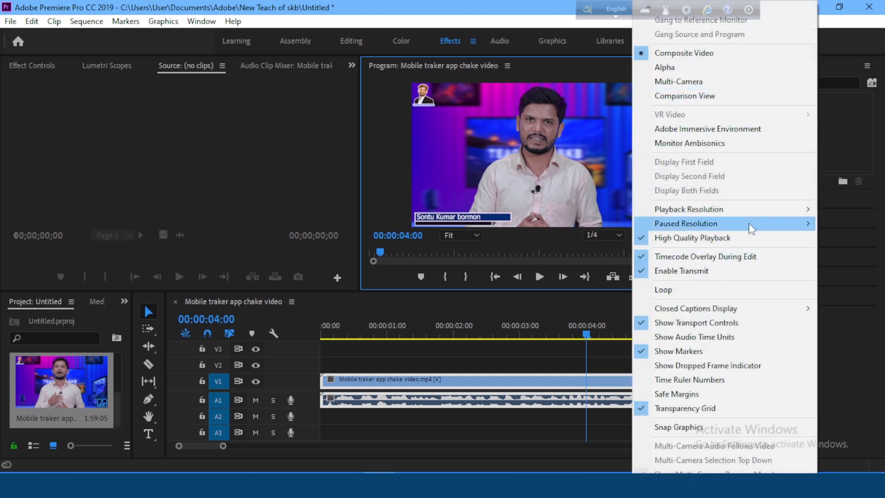
mouse_move(746, 231)
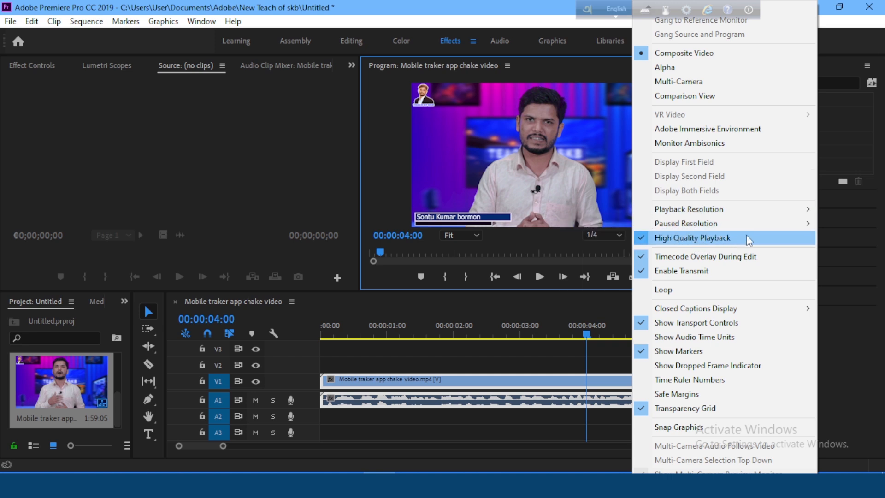
left_click(638, 237)
left_click(638, 235)
left_click(560, 240)
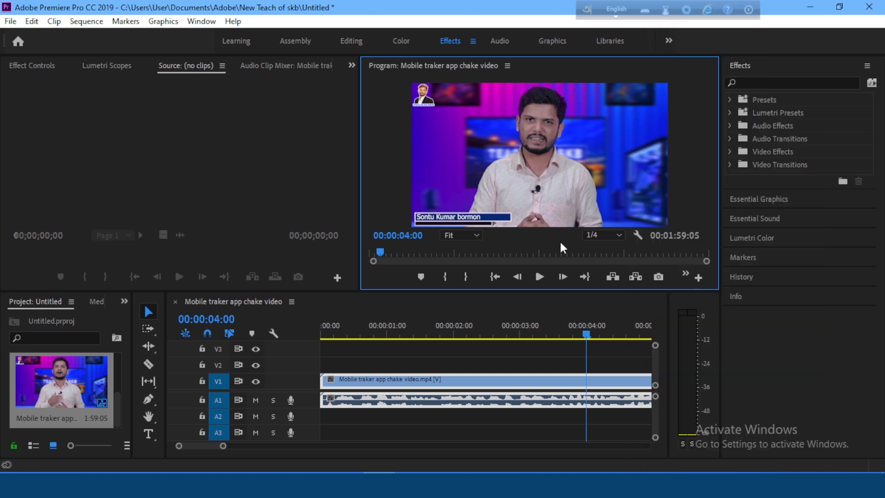
Step: Play short stretches of the sequence to check how smoothly it previews
left_click(539, 277)
left_click(539, 276)
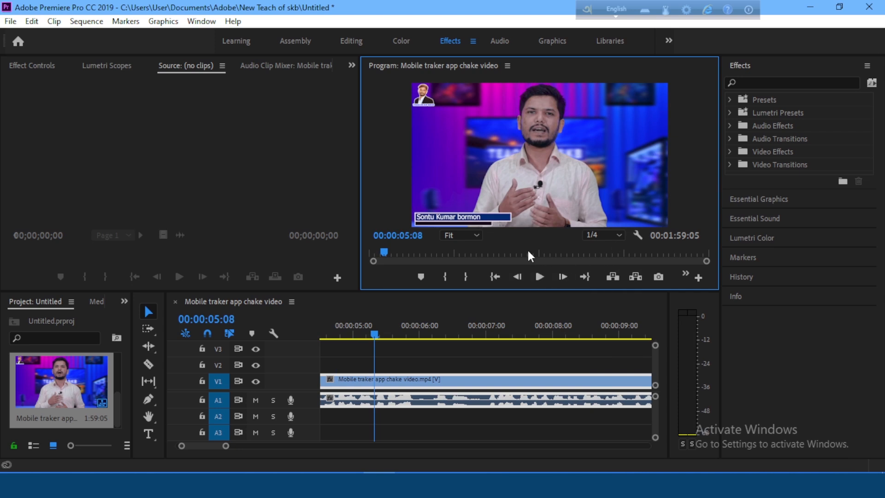
left_click(539, 276)
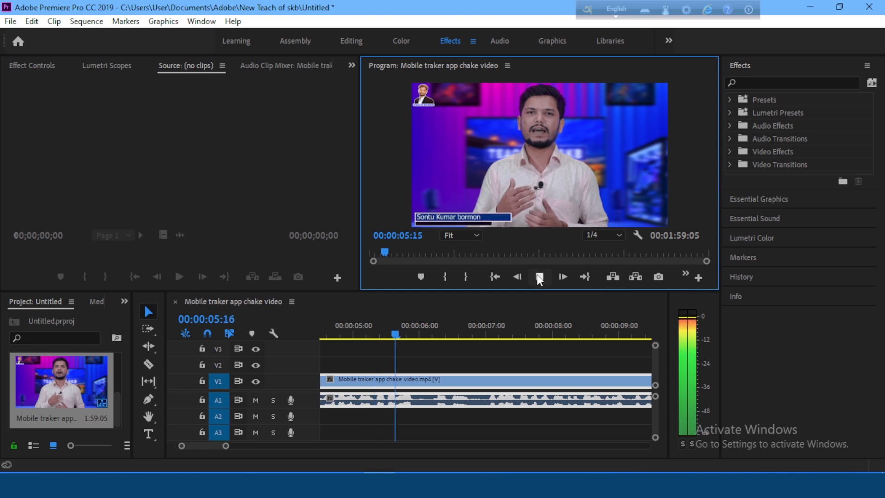
left_click(539, 276)
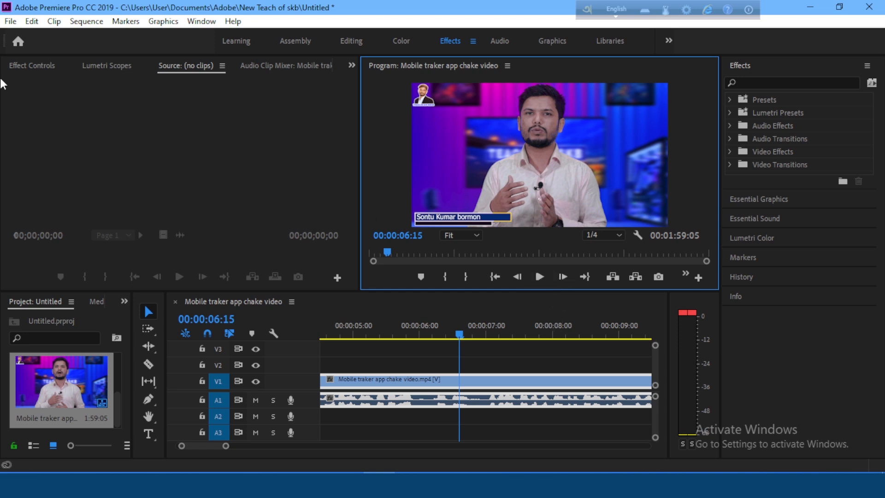
Step: In the general project settings, try the Software Only renderer, then apply Mercury Playback Engine GPU Acceleration (OpenCL)
left_click(10, 22)
left_click(10, 22)
left_click(10, 23)
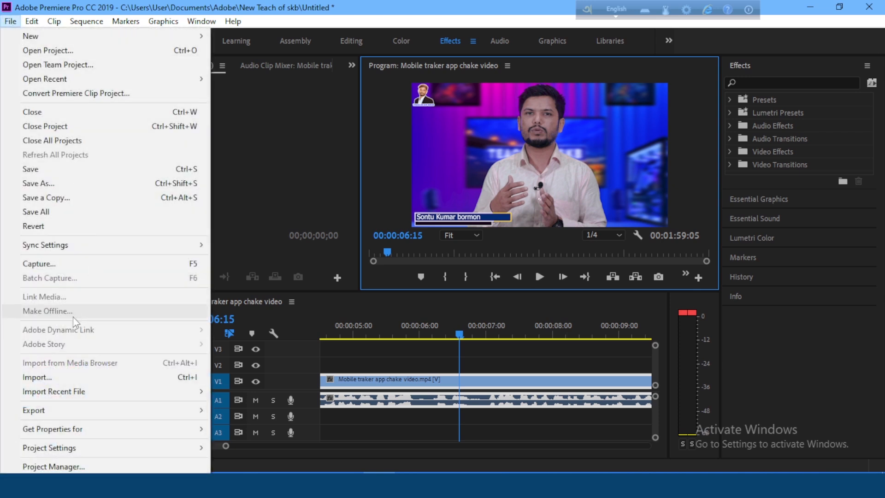
mouse_move(78, 451)
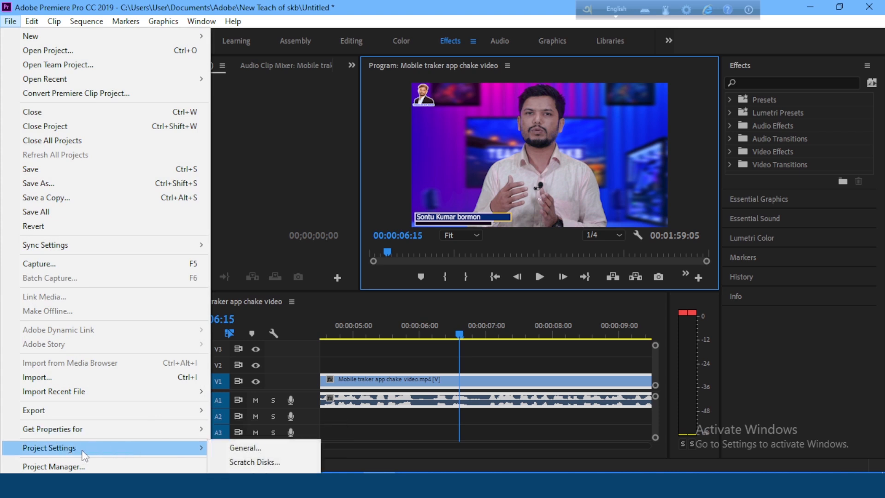
left_click(242, 449)
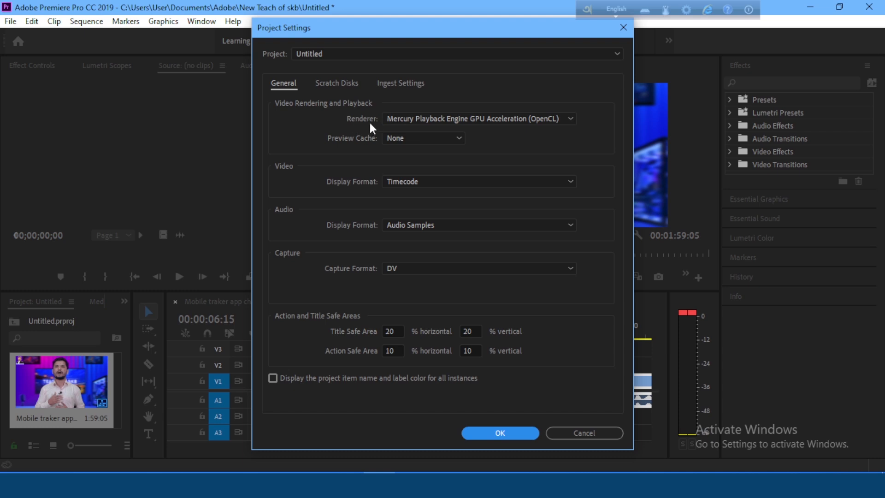
left_click(573, 121)
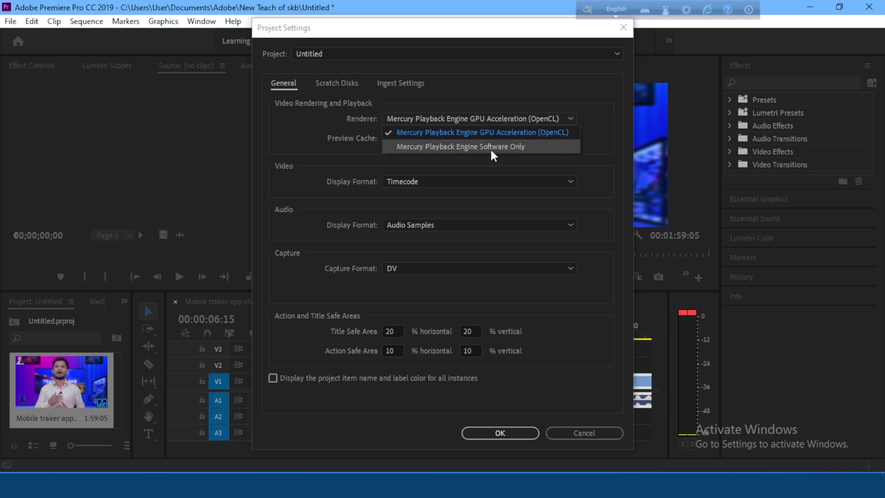
left_click(527, 147)
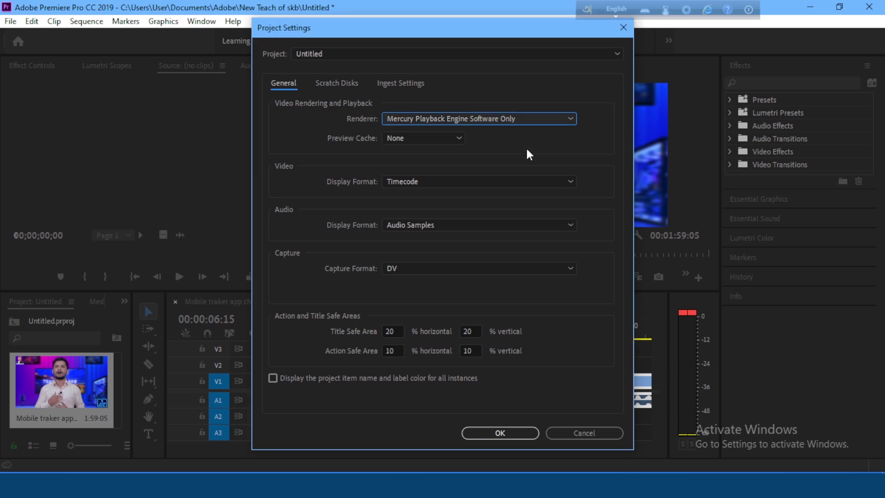
left_click(570, 118)
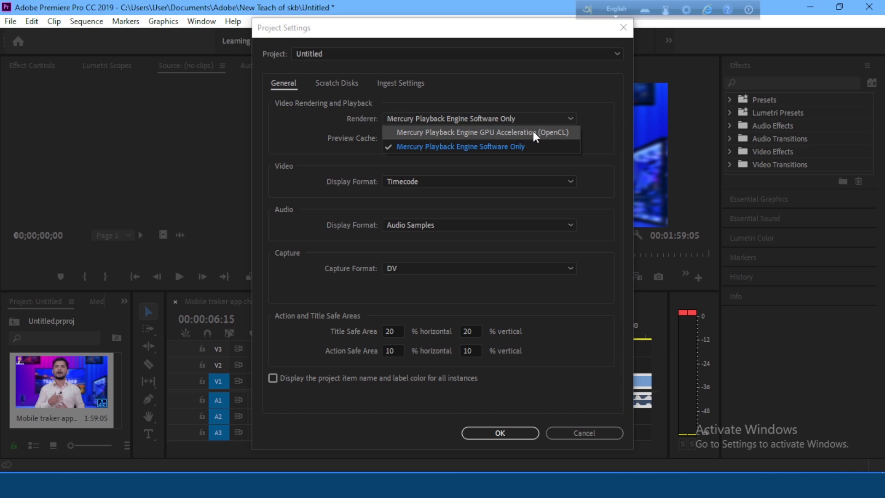
left_click(557, 132)
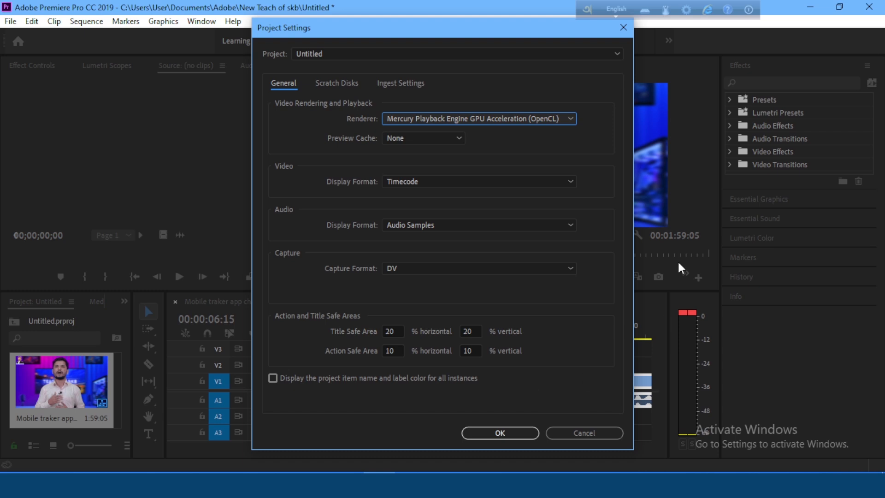
left_click(500, 432)
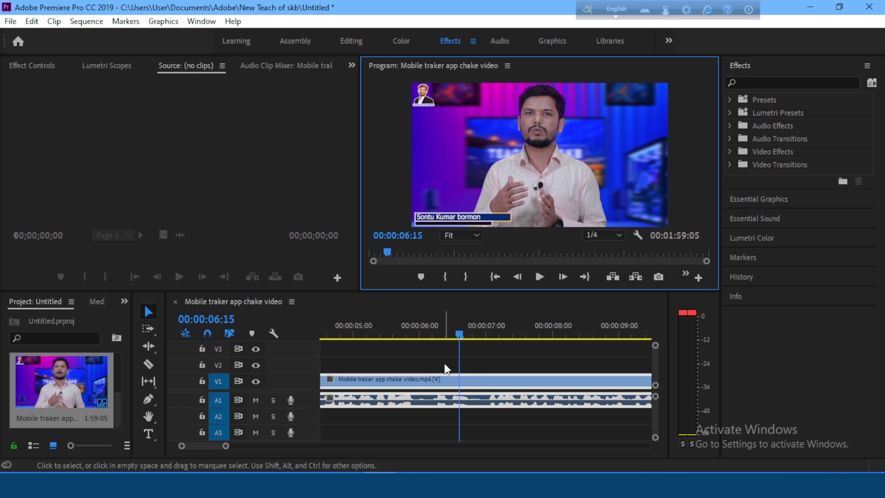
Step: Review the Media and Media Cache preferences, accept them, and play the sequence briefly to check playback
left_click(32, 22)
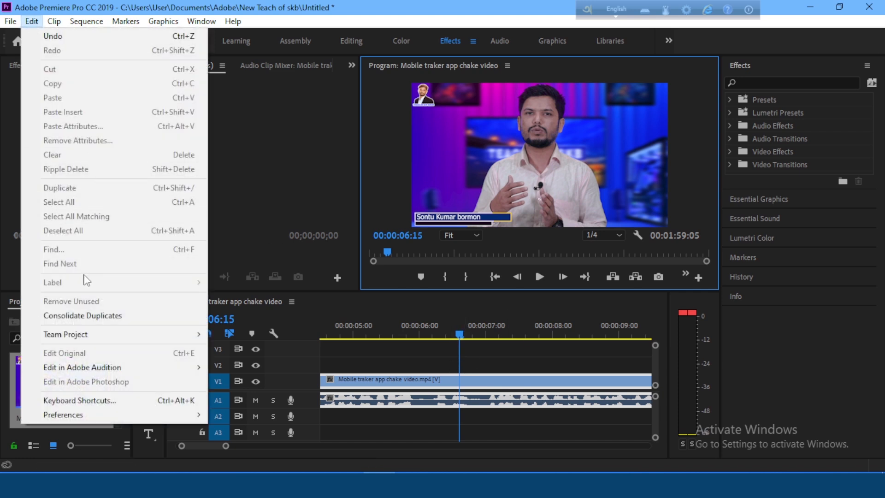
mouse_move(75, 417)
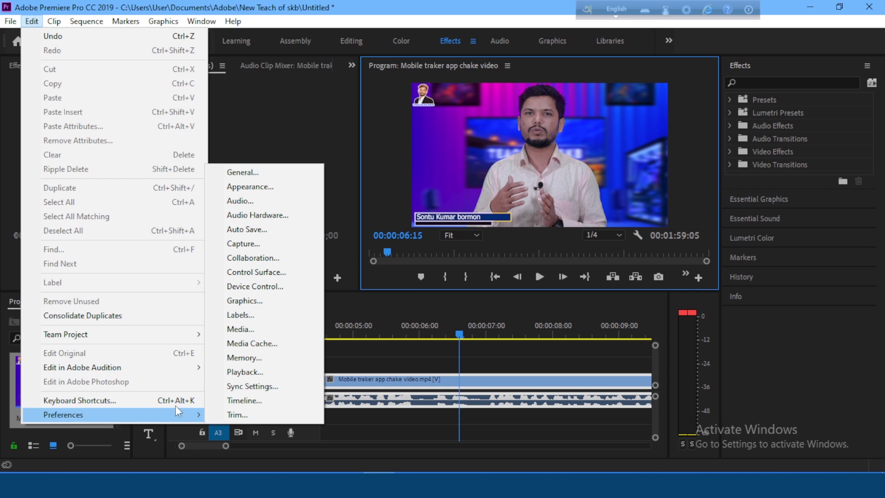
left_click(240, 329)
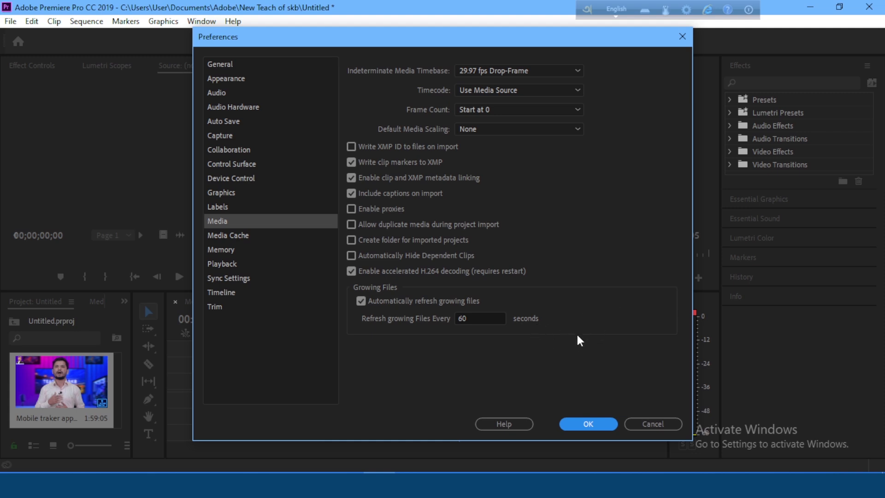
left_click(247, 237)
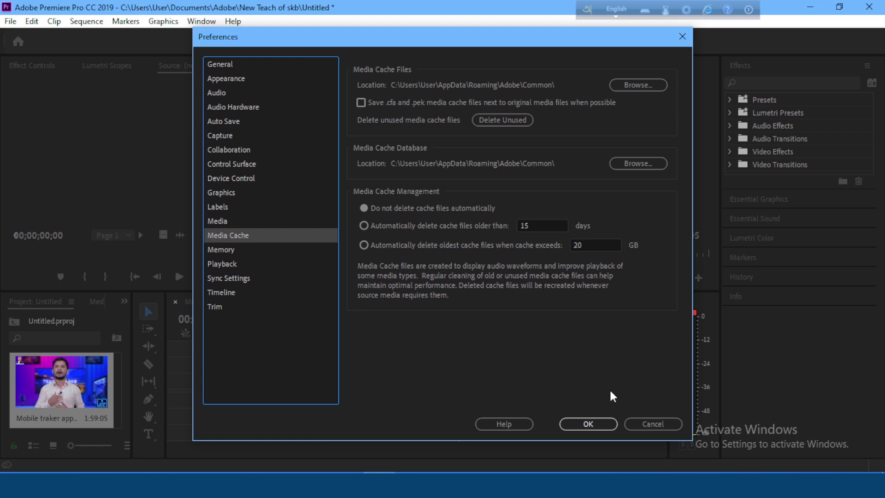
left_click(589, 422)
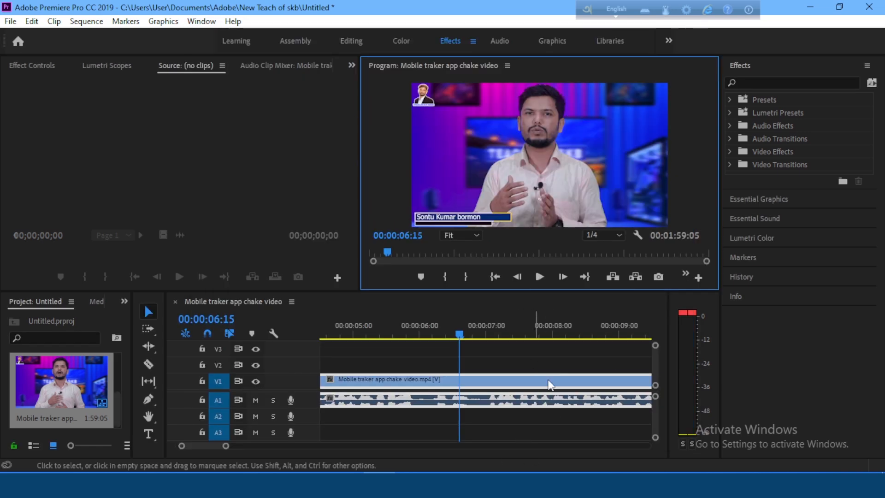
left_click(539, 277)
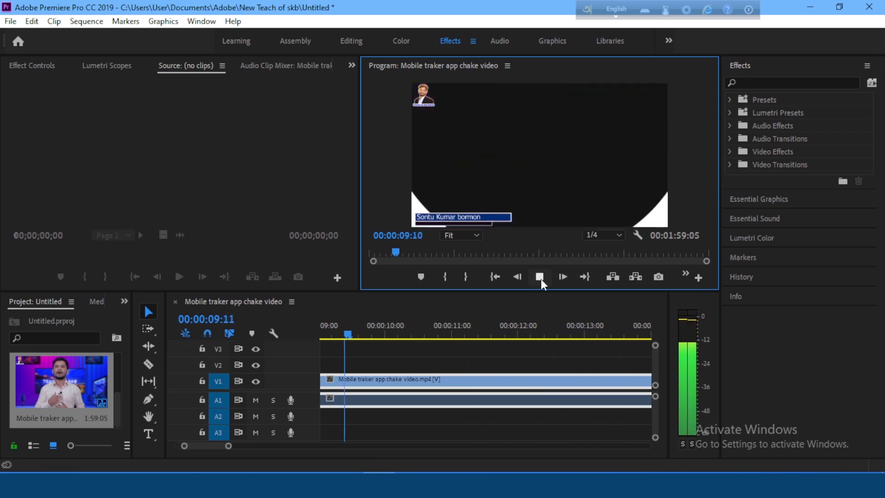
left_click(540, 279)
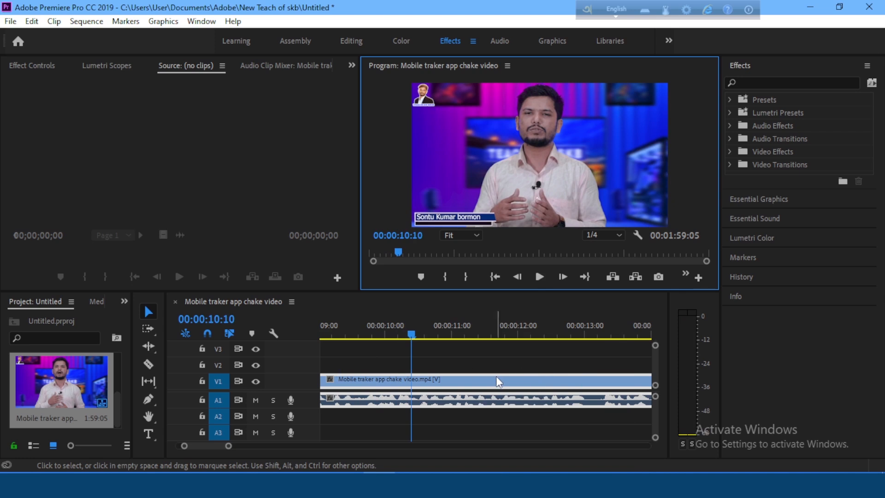
Step: Examine the timeline display settings for thumbnails, waveforms, keyframes, markers and track height
left_click(274, 333)
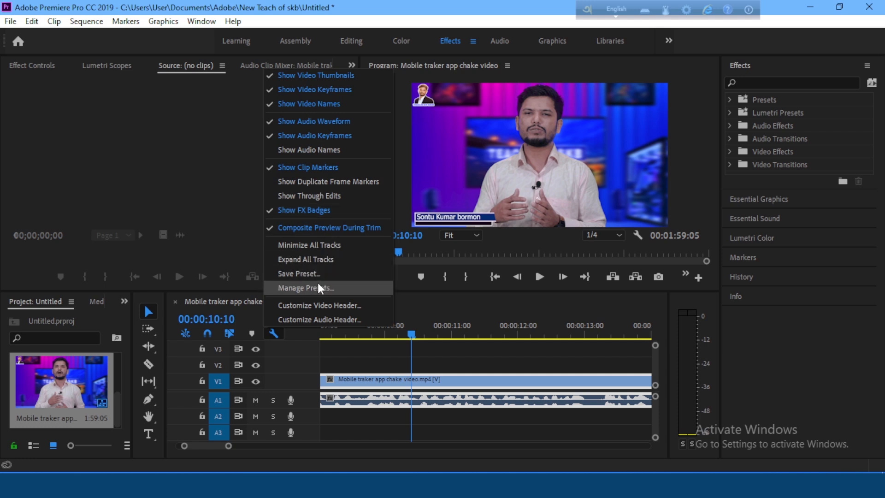
left_click(452, 317)
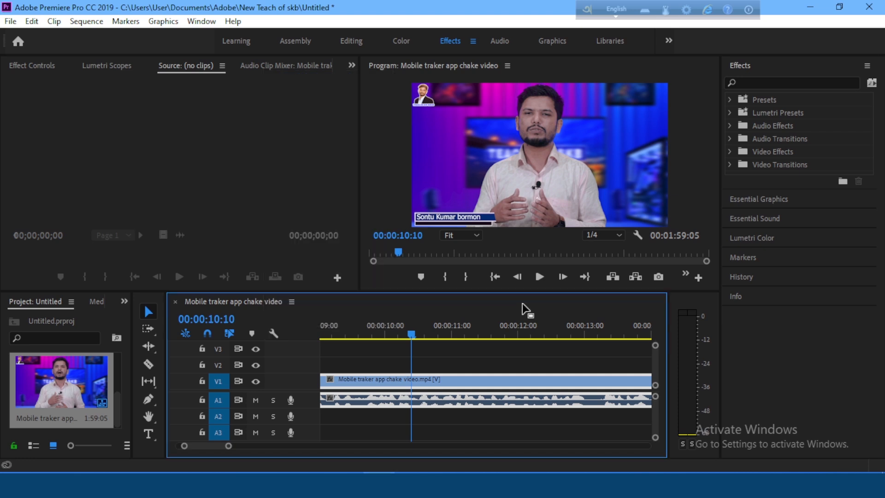
left_click(273, 333)
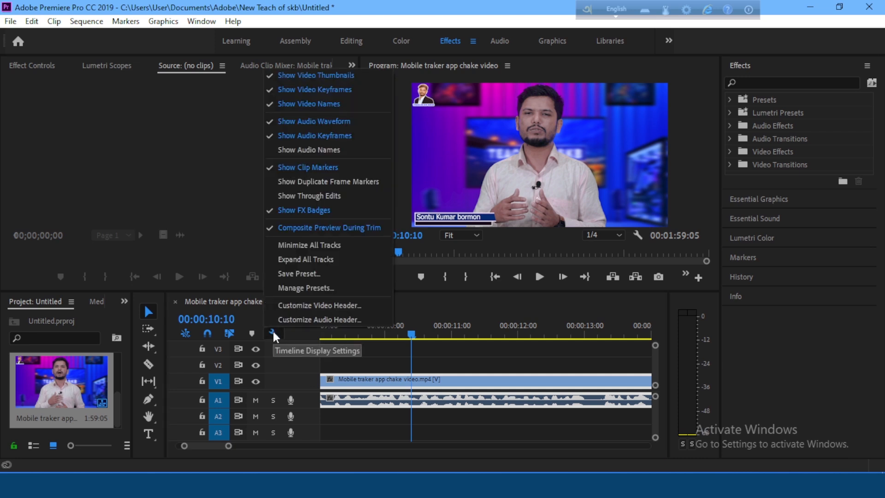